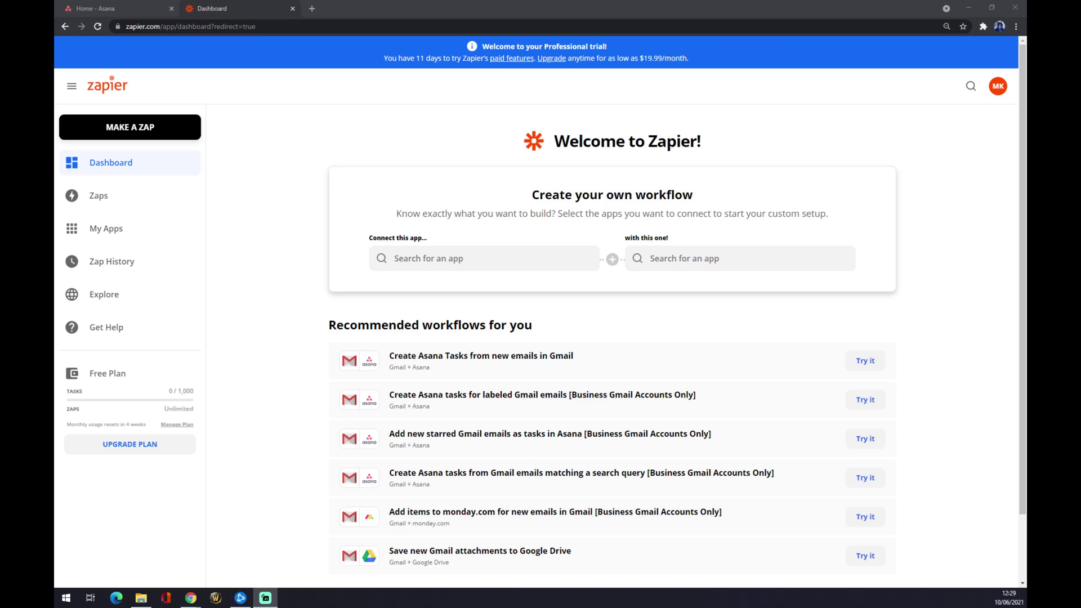
Switch from the Zapier Dashboard to the Home - Asana page.
left_click(140, 7)
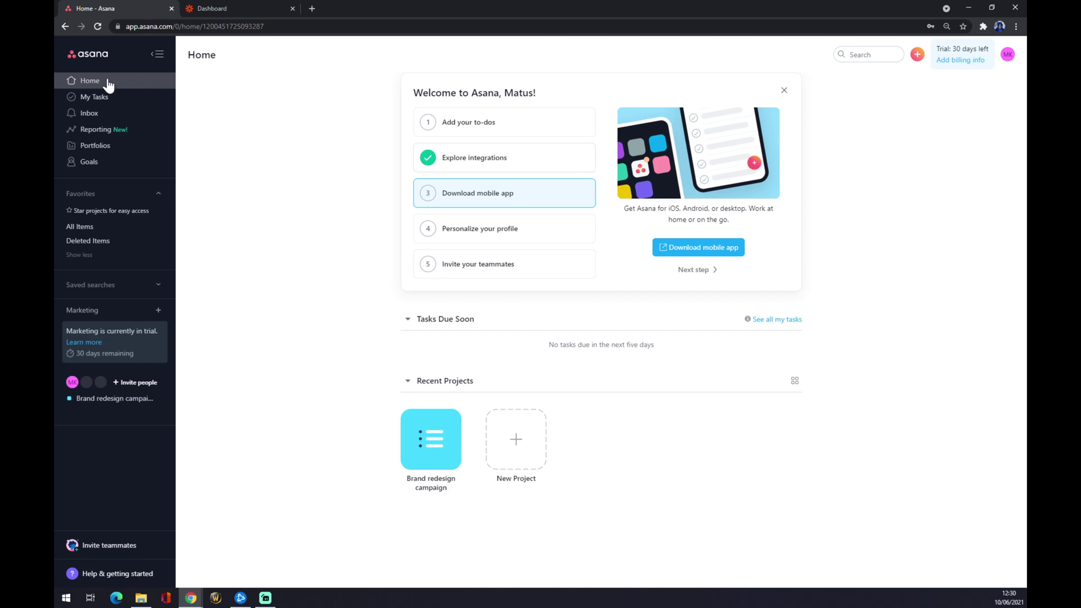
Explore Asana's integrations, browse the All Apps list, and open Microsoft Teams' Learn more page.
left_click(467, 171)
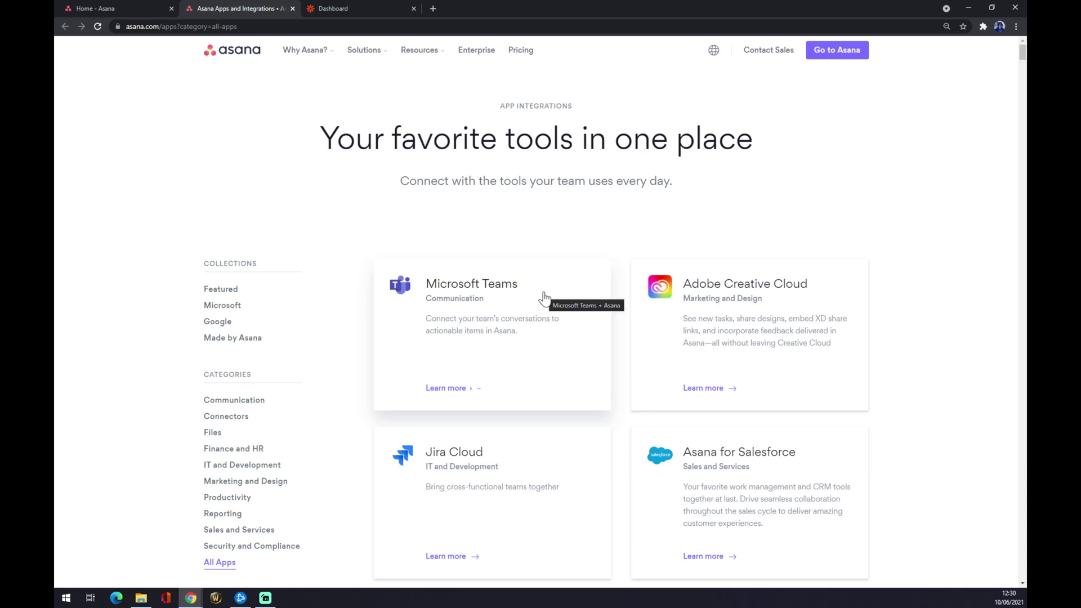
scroll(543, 297, "down", 3)
scroll(545, 292, "down", 20)
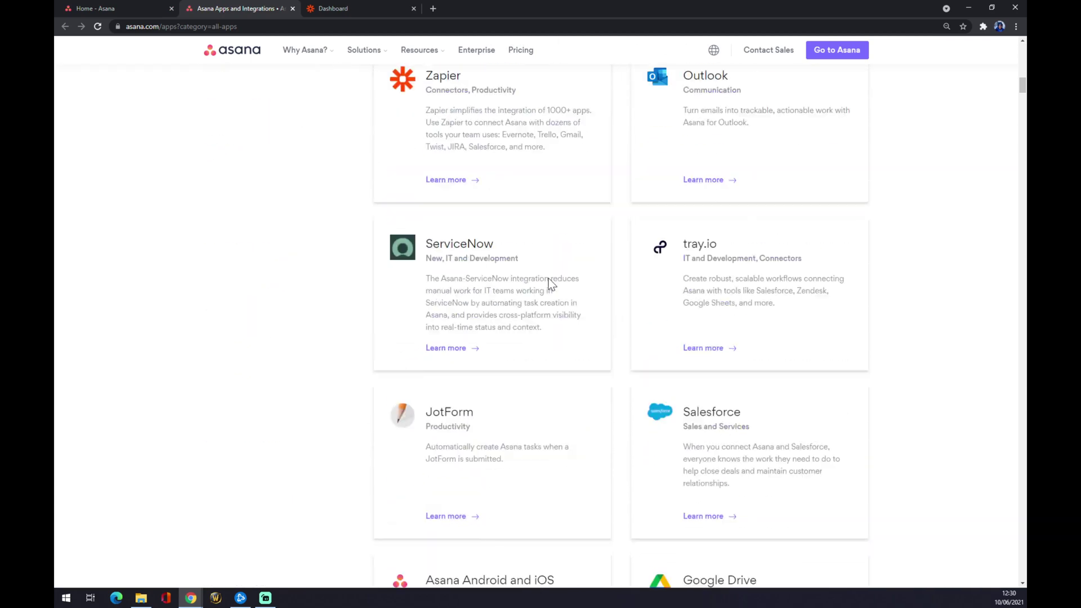
scroll(548, 285, "up", 6)
scroll(549, 287, "up", 15)
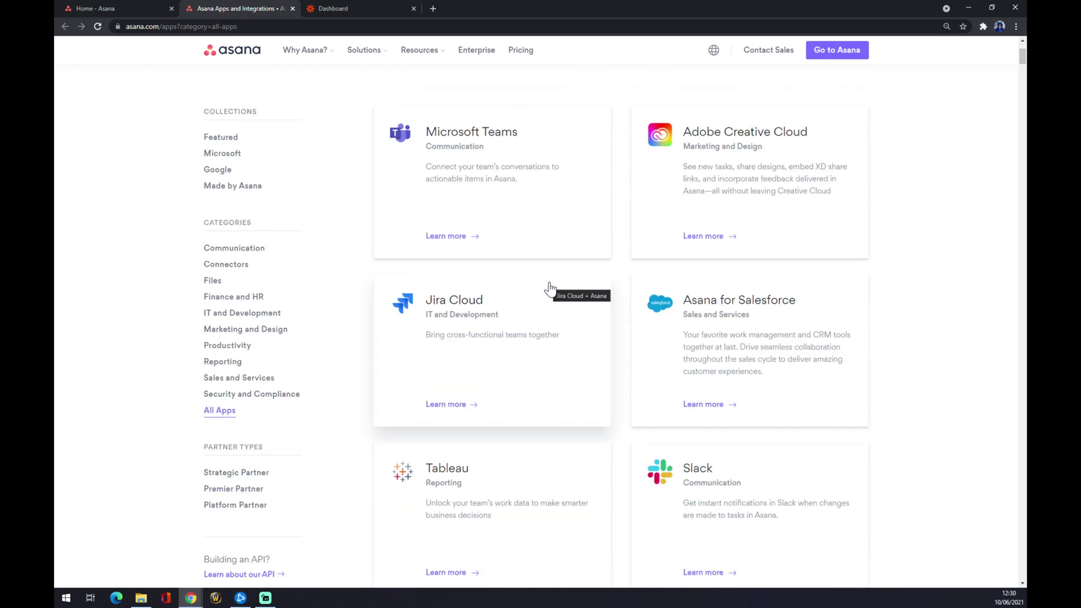
scroll(550, 289, "up", 2)
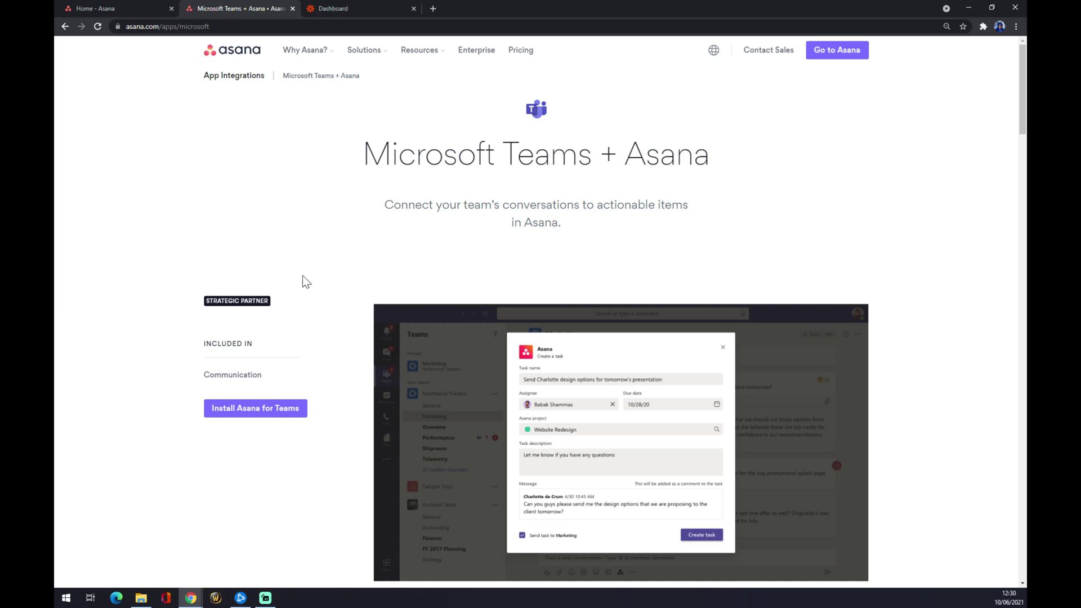
scroll(281, 268, "down", 1)
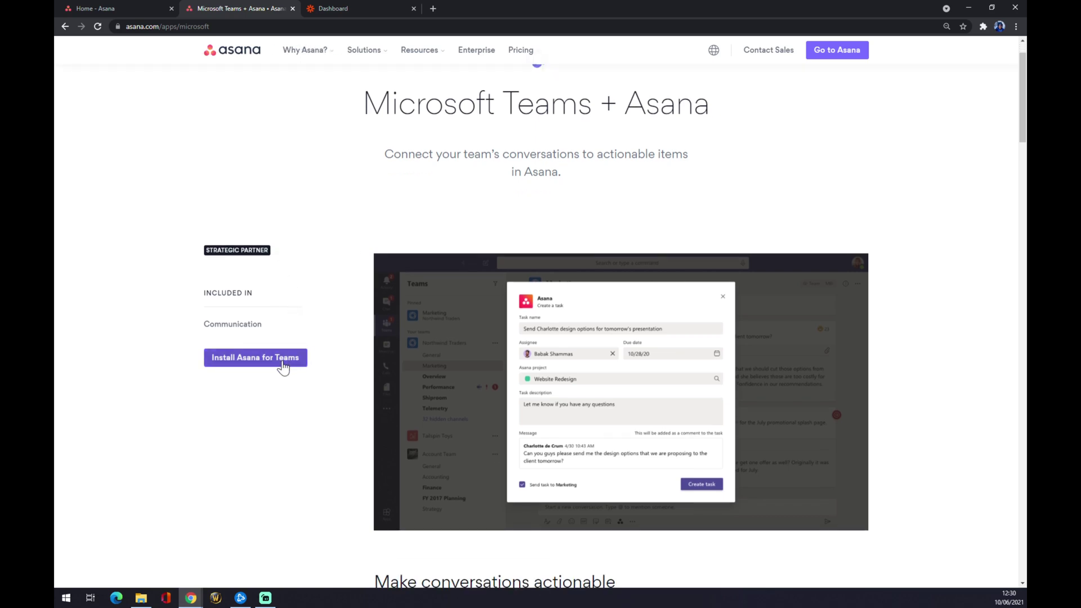
scroll(264, 191, "up", 1)
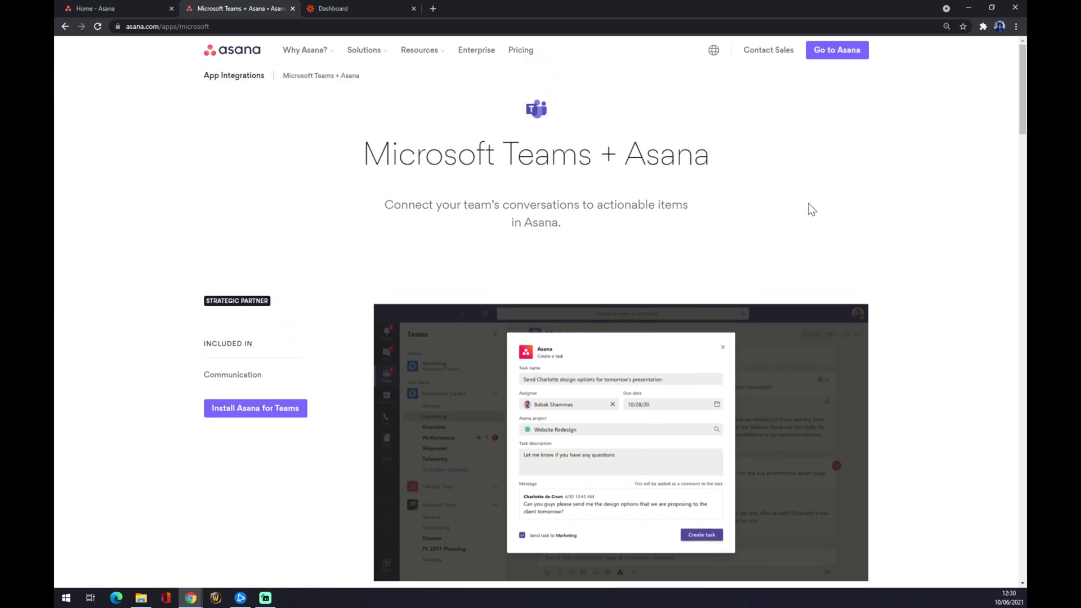
View the free Asana for Teams AppSource listing zoomed out, then close both tabs.
left_click(281, 413)
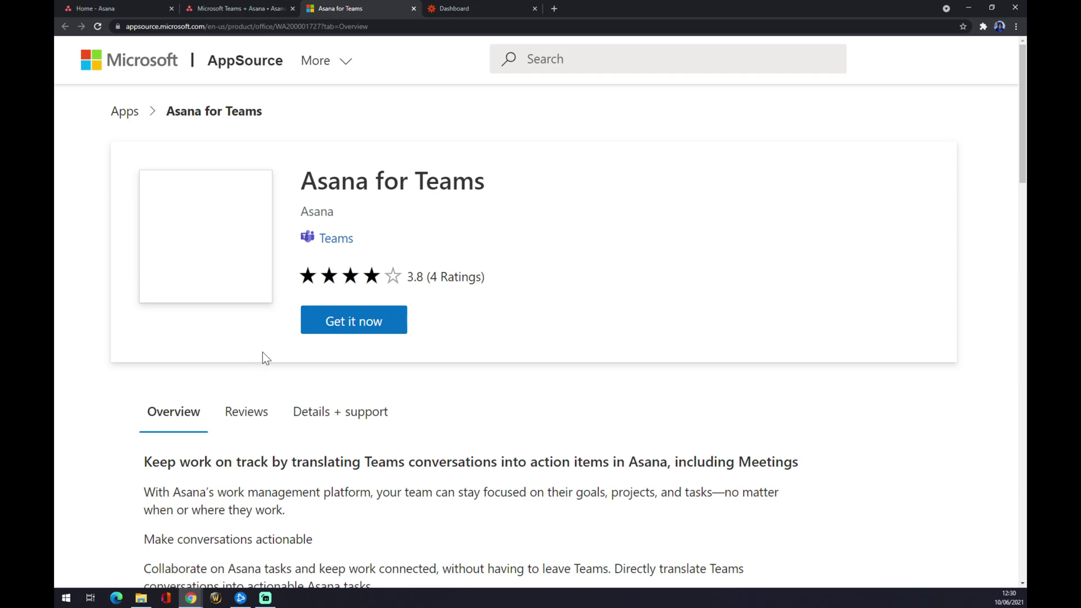
key("ctrl+minus")
key("ctrl+minus")
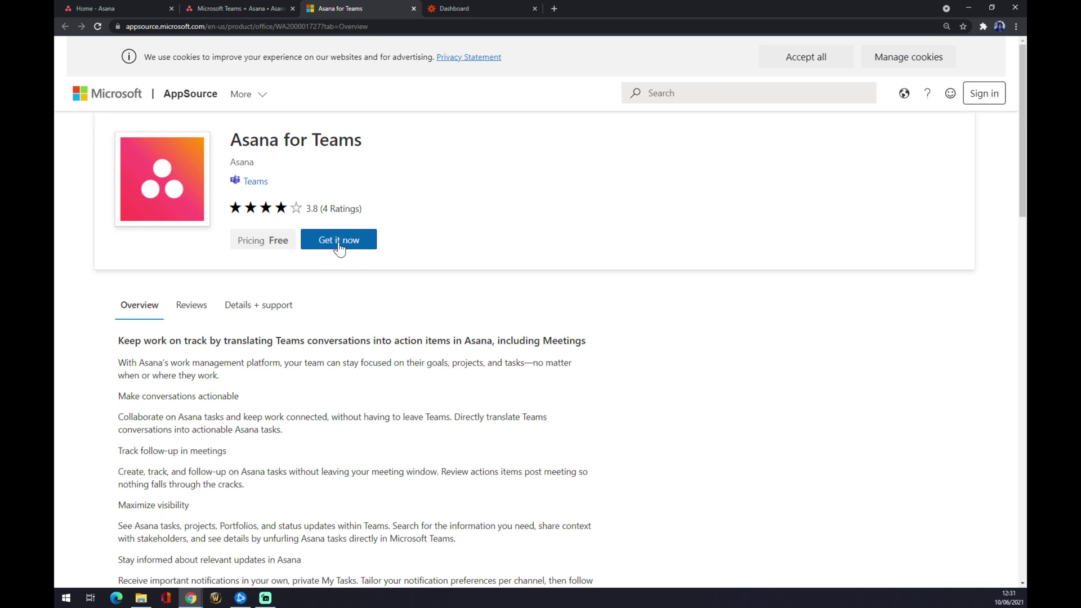
left_click(414, 8)
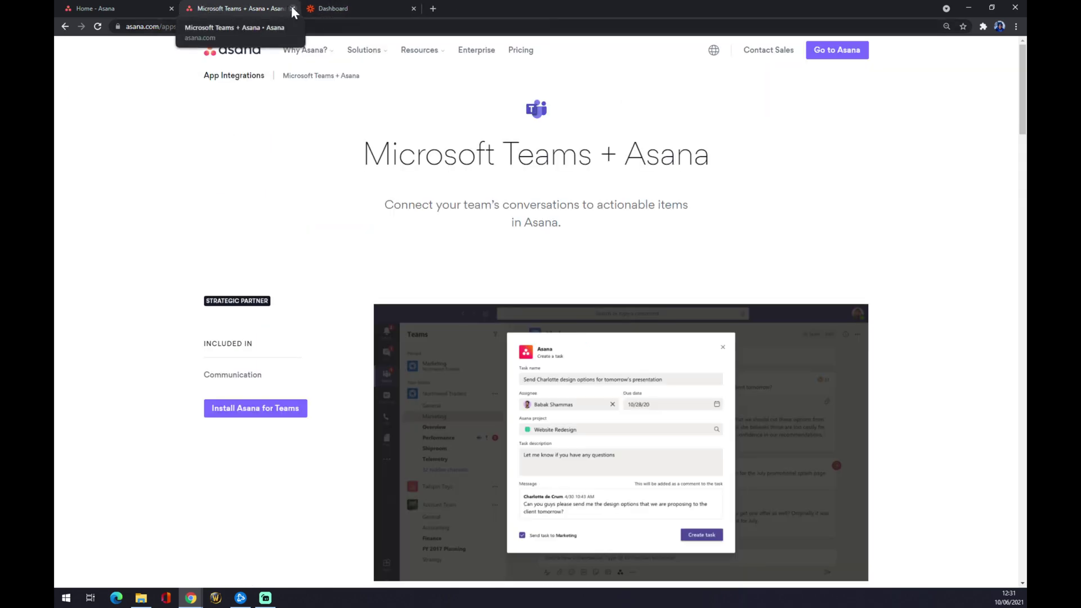
left_click(291, 9)
left_click(144, 7)
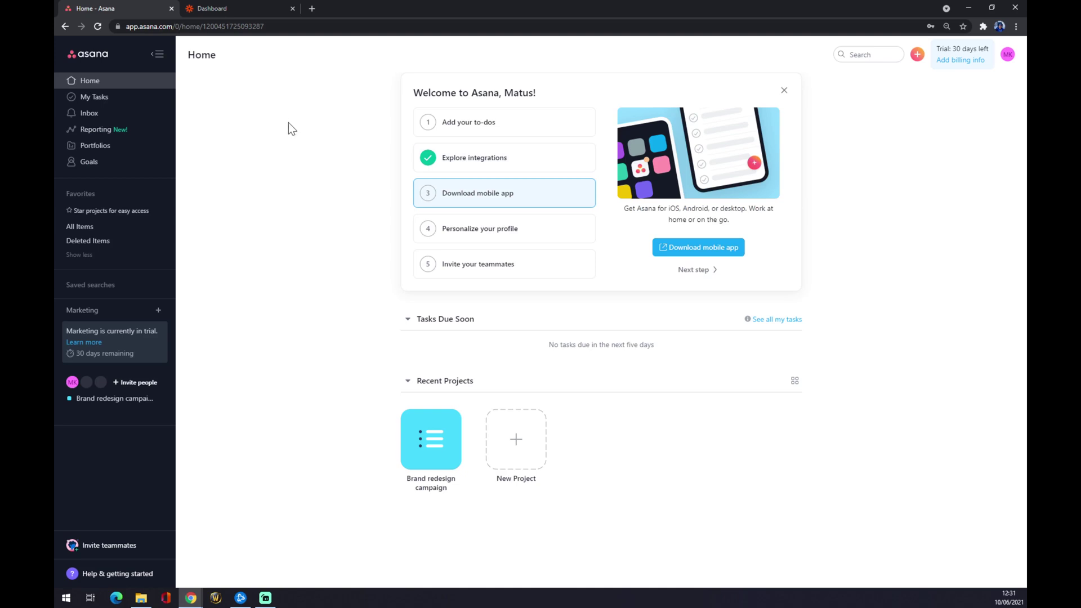
Make a new Zap from the Zapier dashboard and name it 'asana to teams'.
left_click(251, 4)
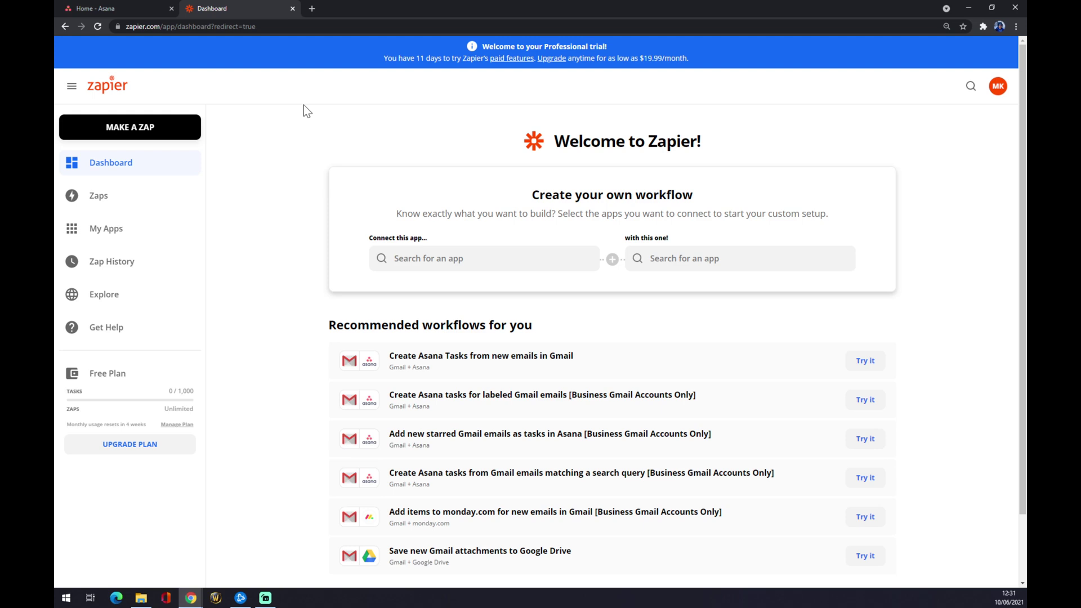
left_click(172, 135)
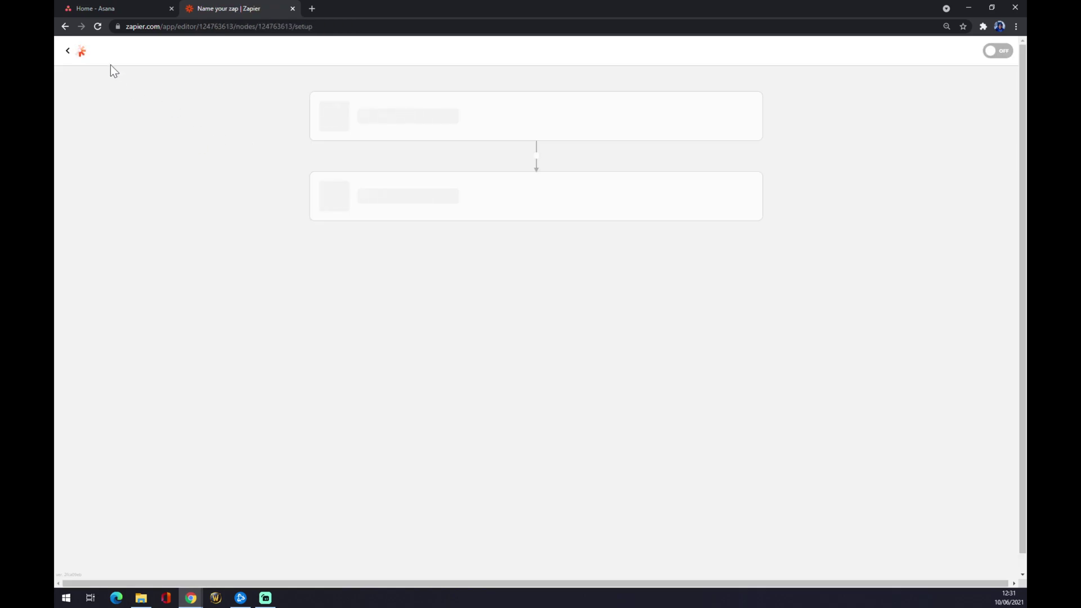
left_click(136, 72)
type("asana to teams")
key("Return")
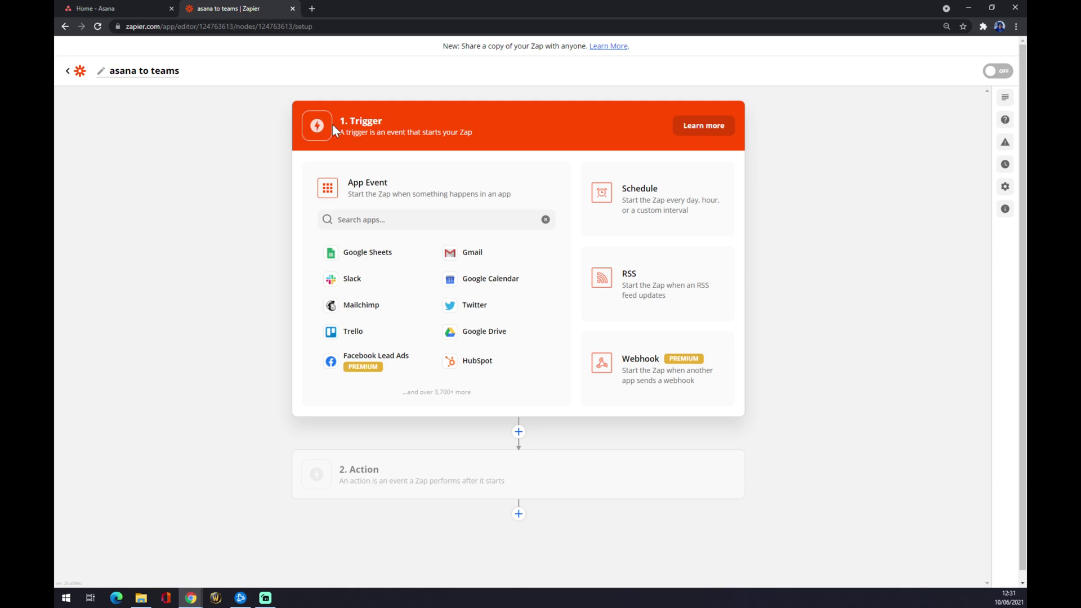
Choose Asana as the trigger app and list its trigger events.
left_click(360, 220)
type("asana")
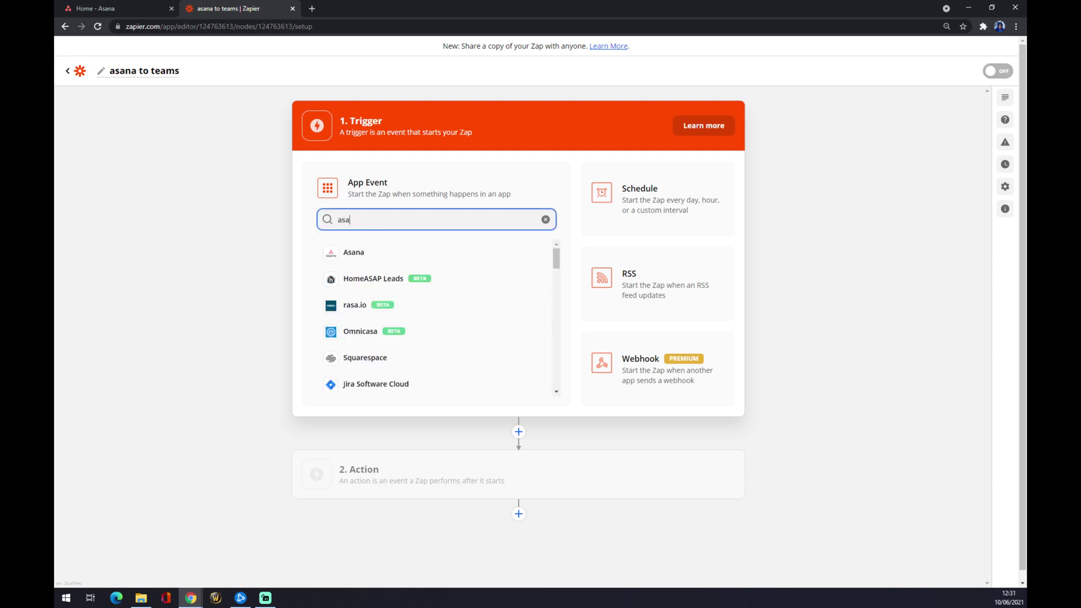
left_click(376, 246)
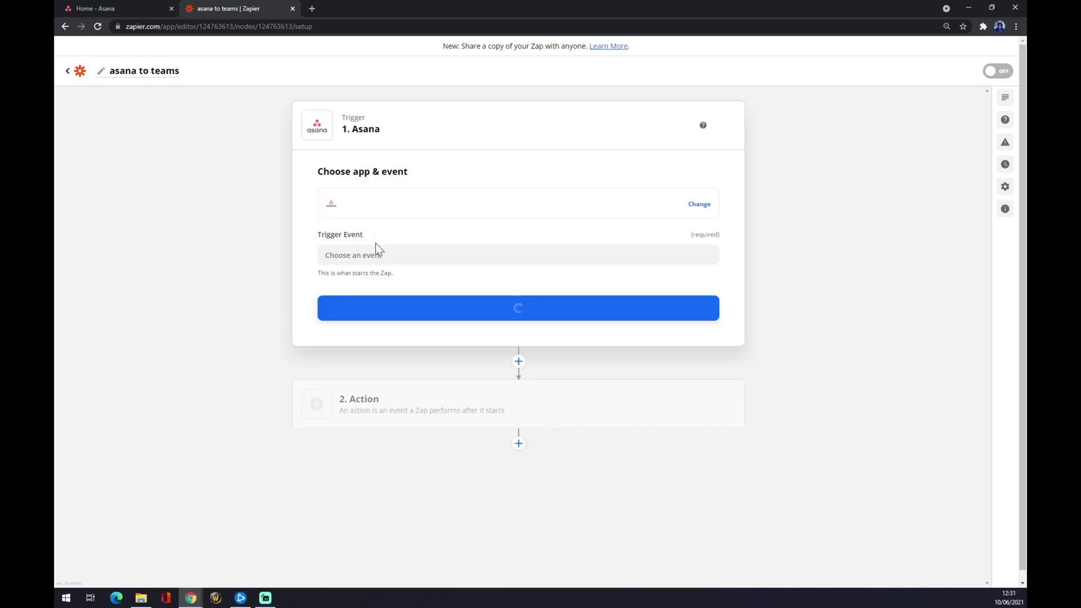
left_click(518, 255)
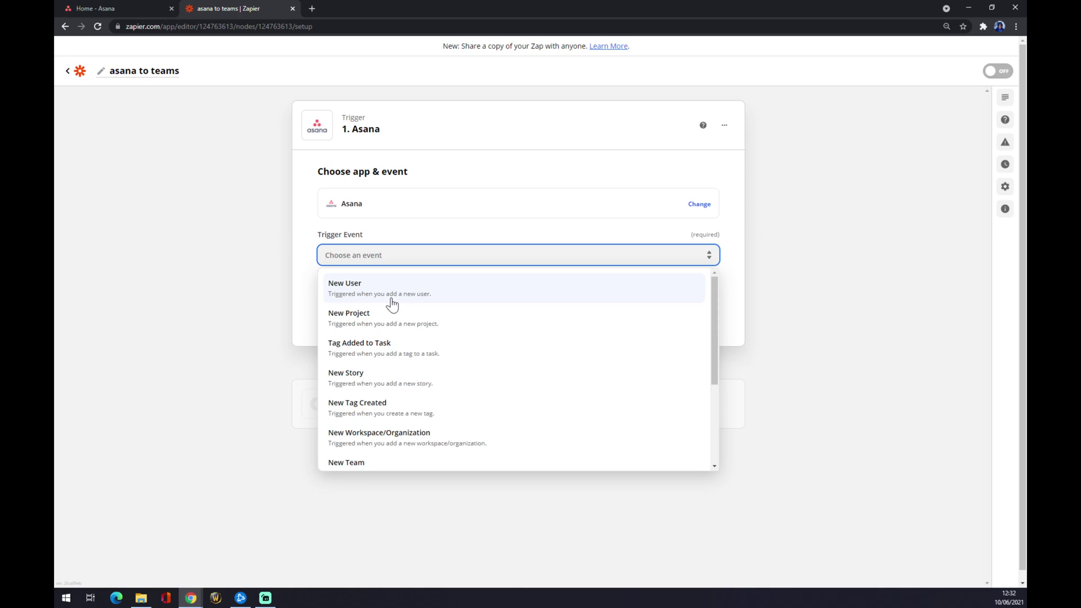
Make New User the trigger event and connect the existing Asana account.
left_click(392, 305)
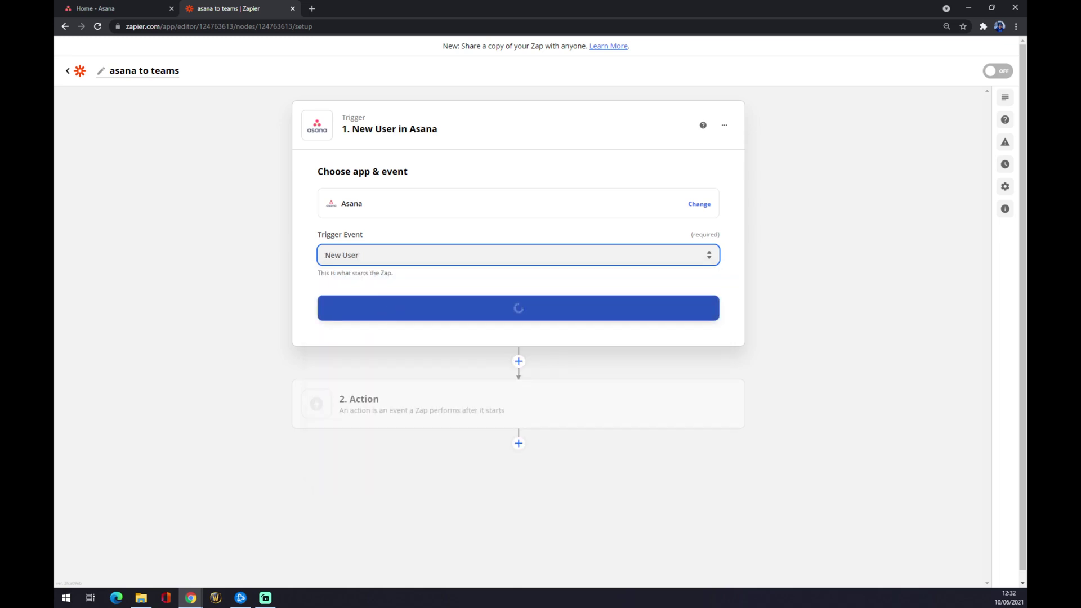
left_click(426, 306)
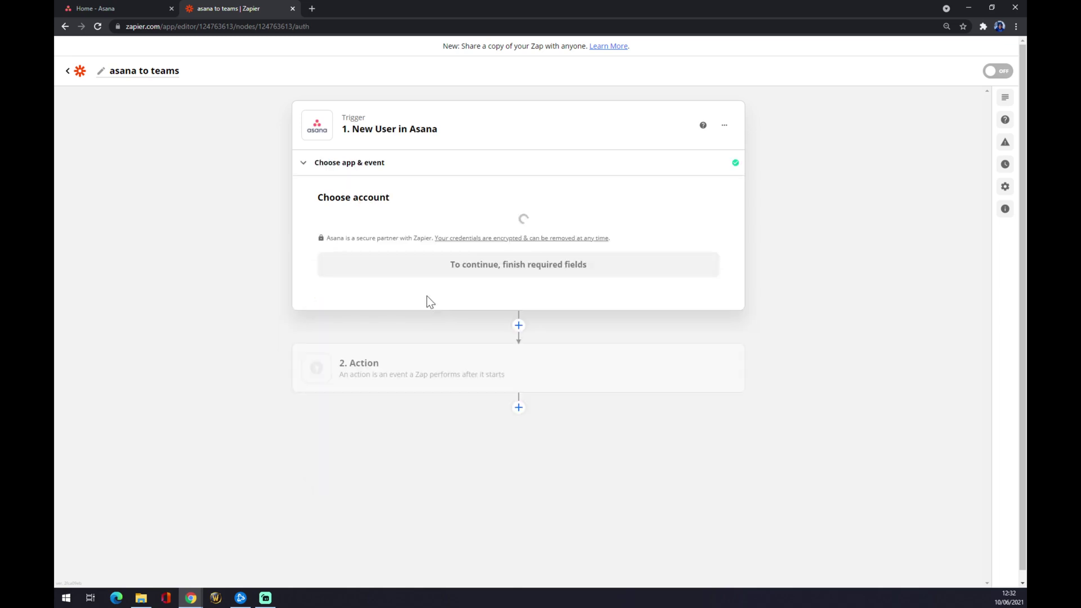
left_click(399, 248)
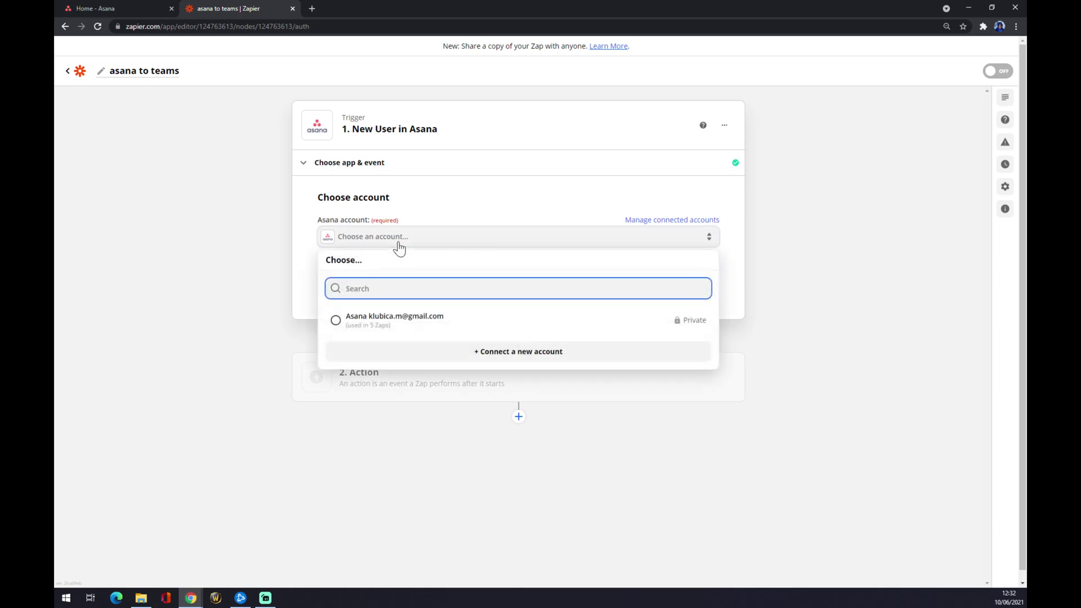
left_click(367, 322)
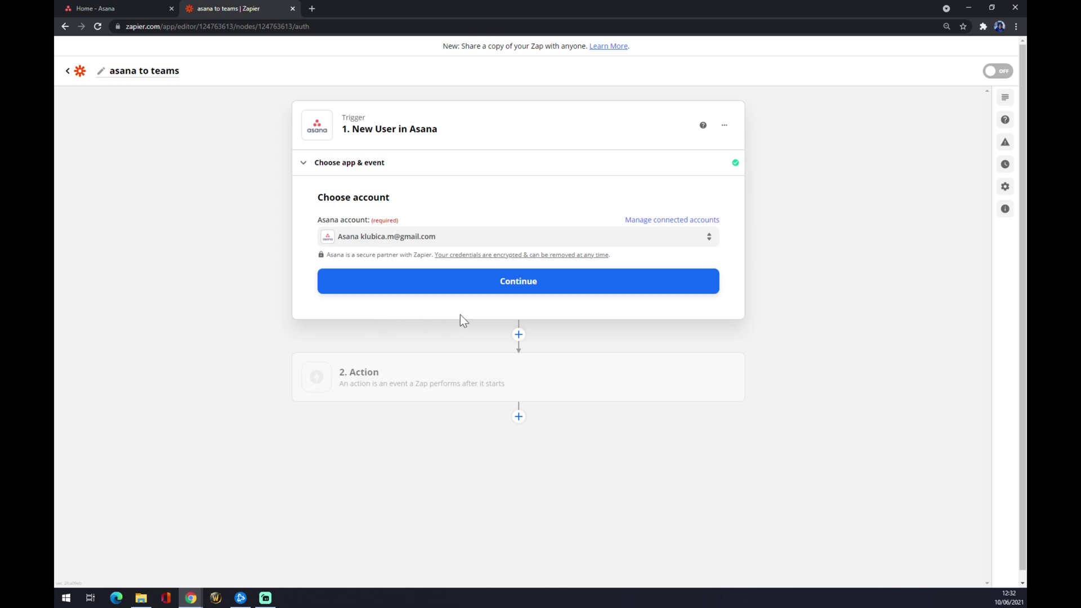
left_click(477, 293)
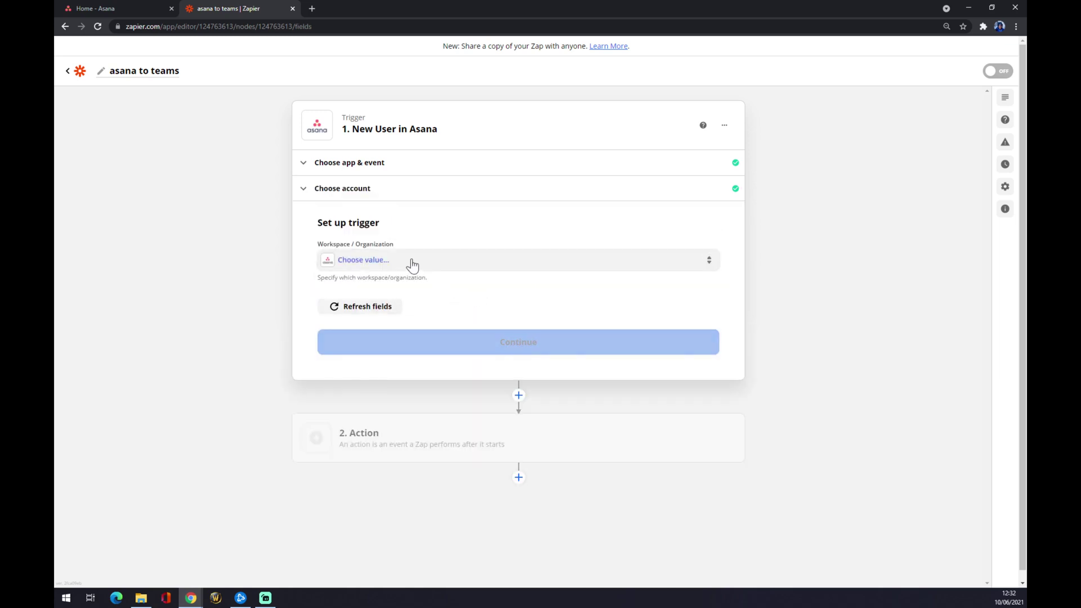
Set the trigger's Workspace/Organization to Marketing and move on to the action step.
left_click(409, 260)
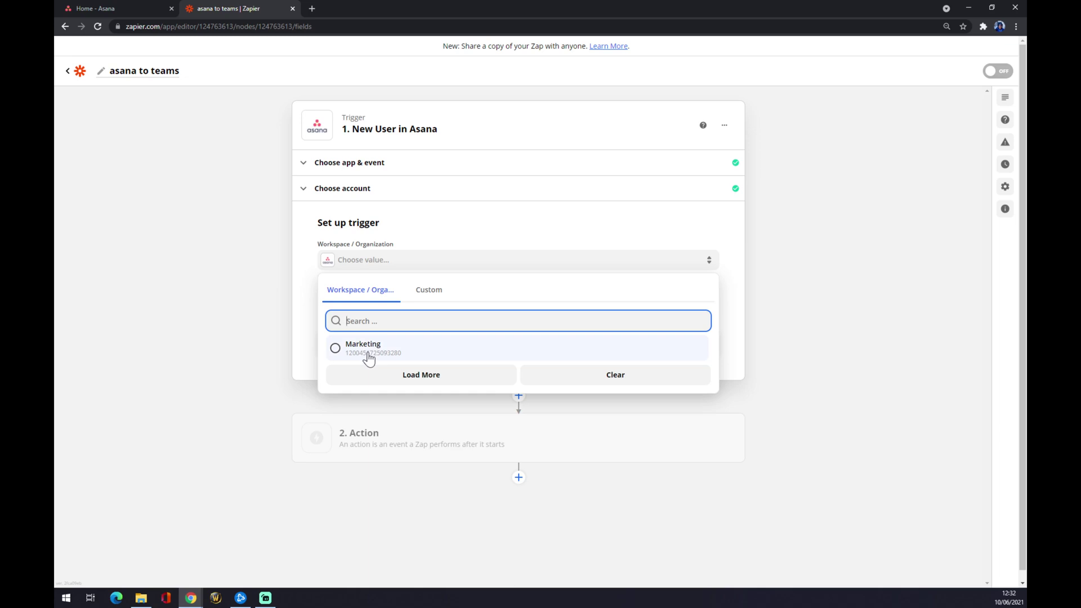
left_click(369, 354)
left_click(369, 341)
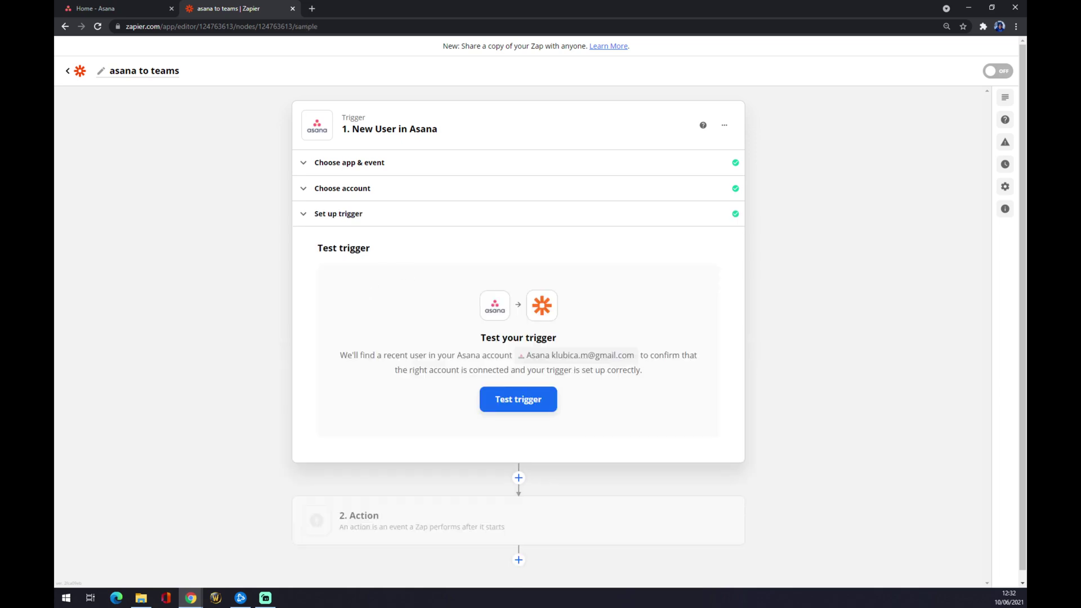
left_click(478, 520)
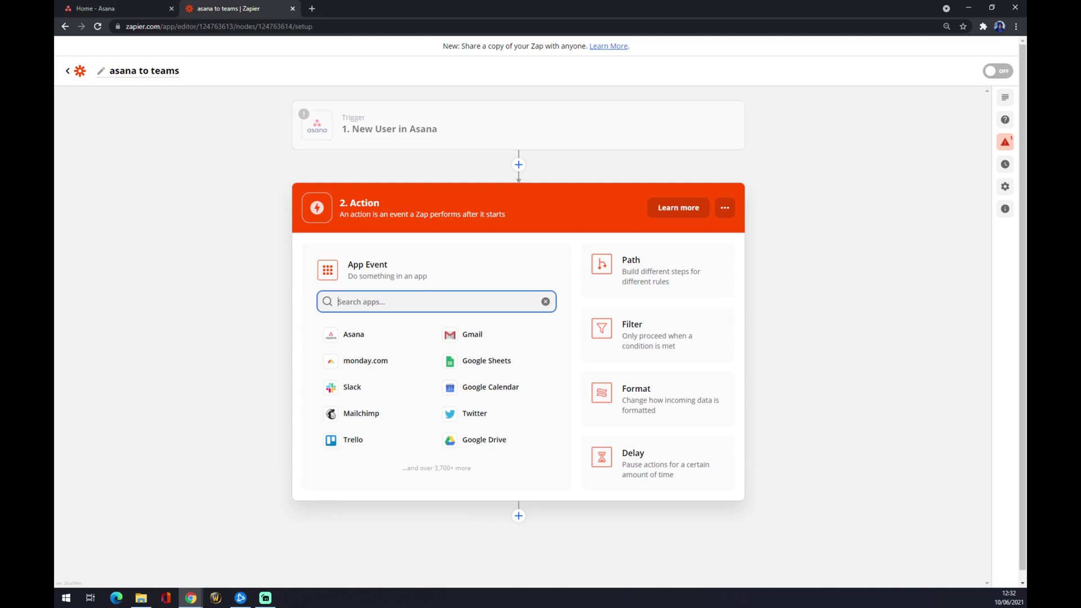
Set the action to Microsoft Teams with the Send Chat Message event and continue.
type("teams")
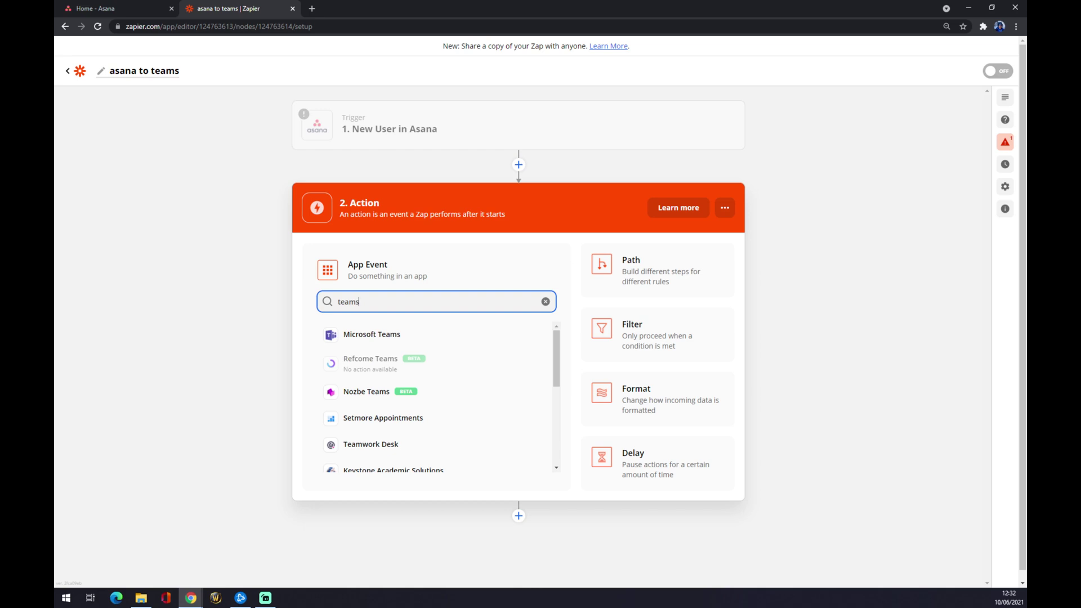
left_click(360, 338)
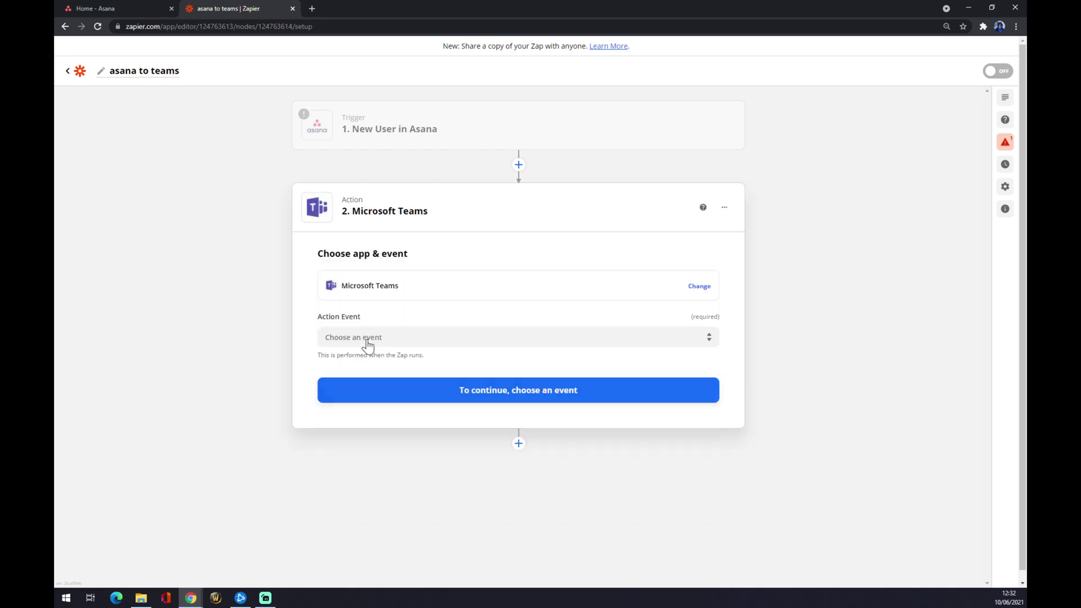
left_click(368, 340)
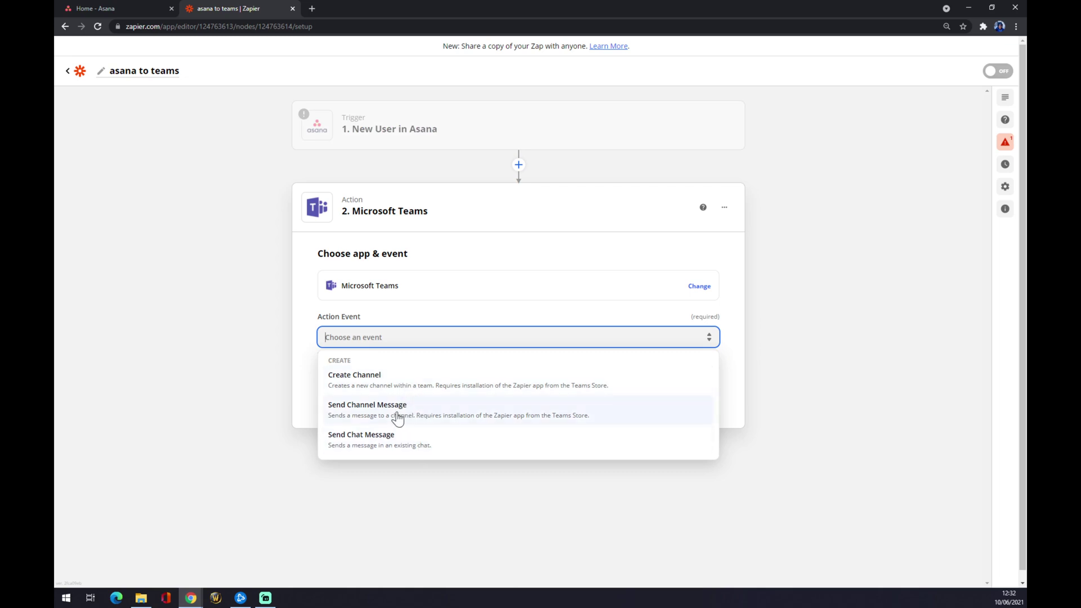
left_click(396, 441)
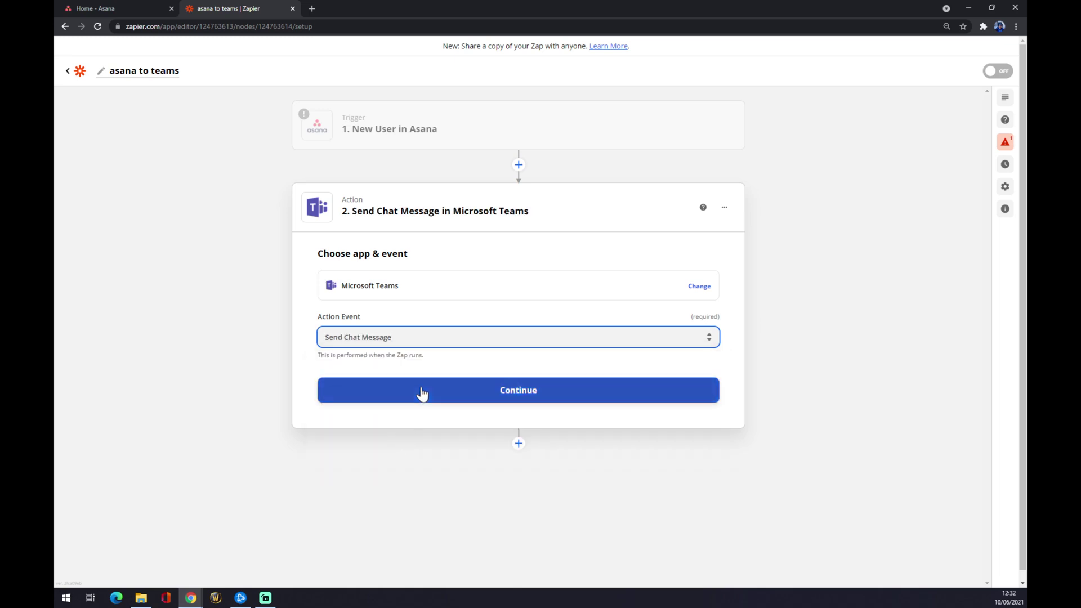
left_click(420, 394)
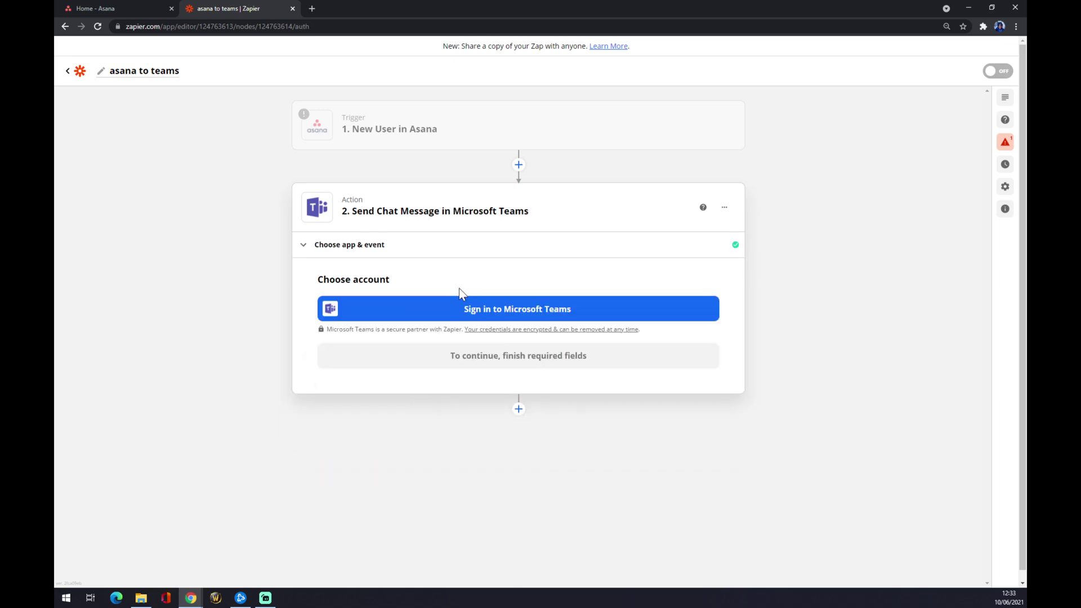